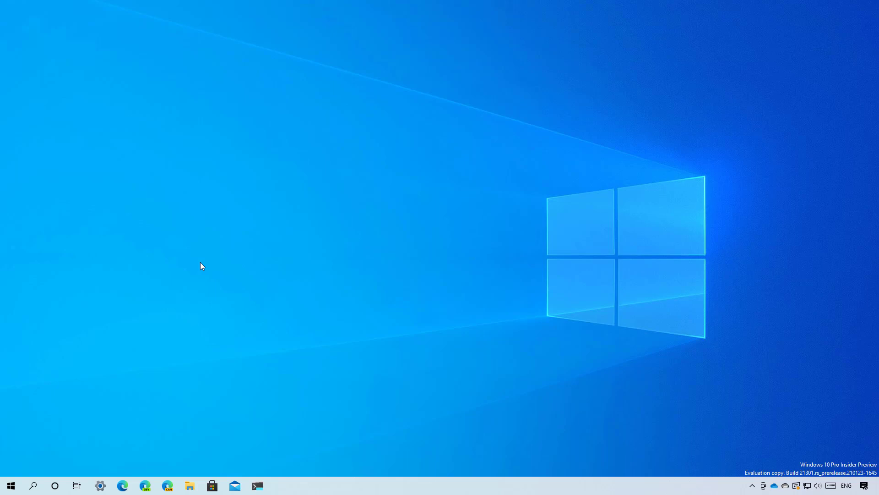
Open Settings and go through System > Storage to the Manage Storage Spaces page.
click(104, 485)
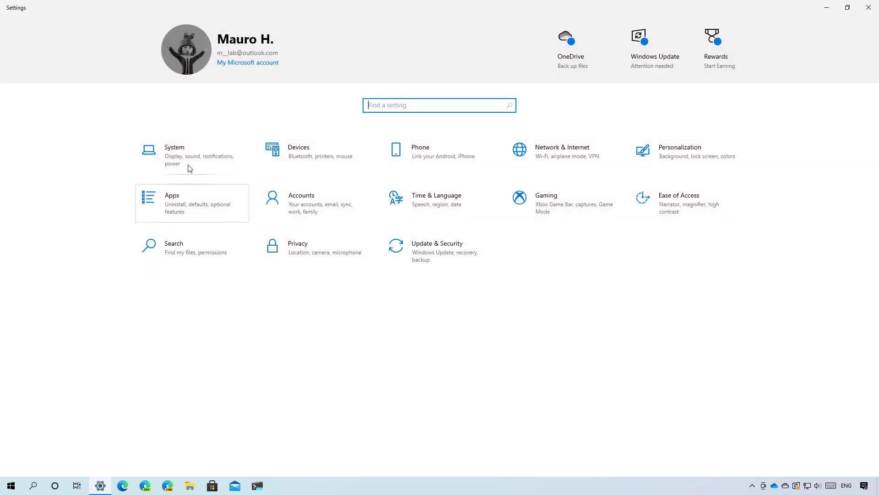
click(189, 157)
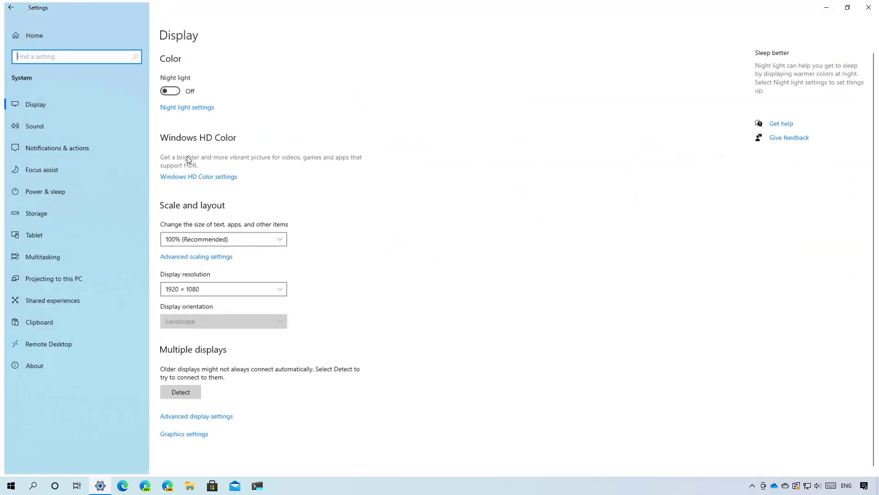
click(54, 216)
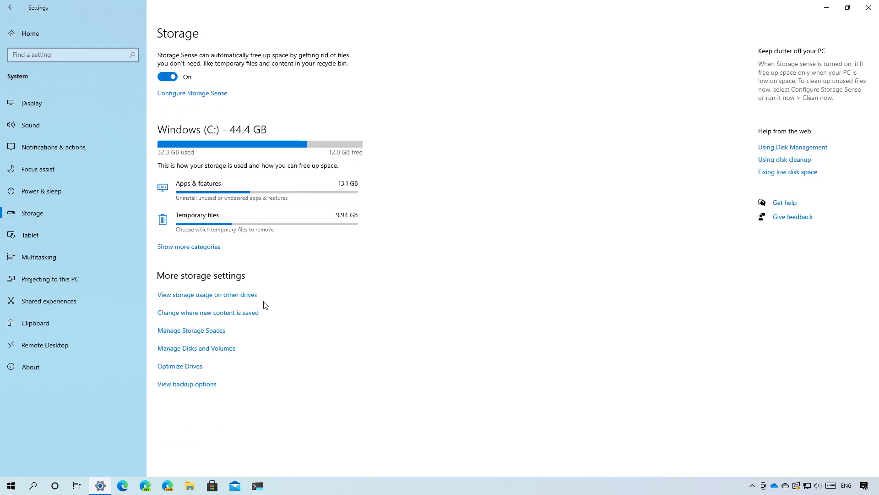
click(200, 331)
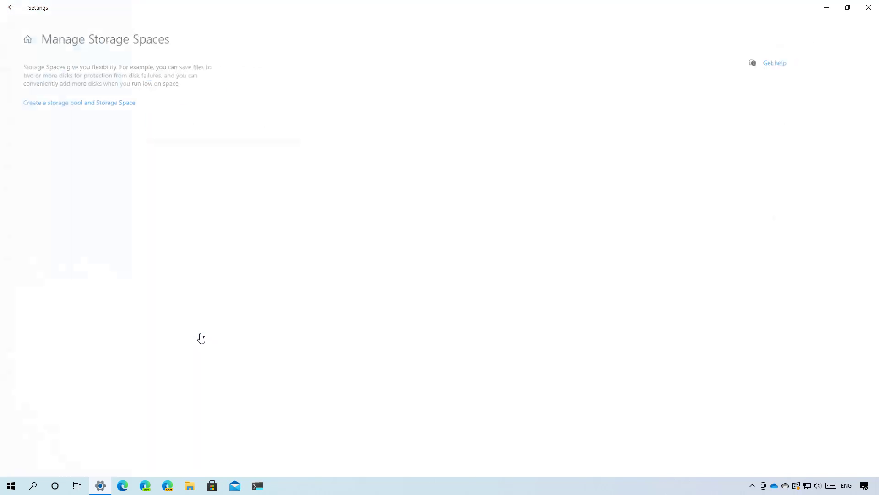
Start a new storage pool and name it MyPool.
click(77, 102)
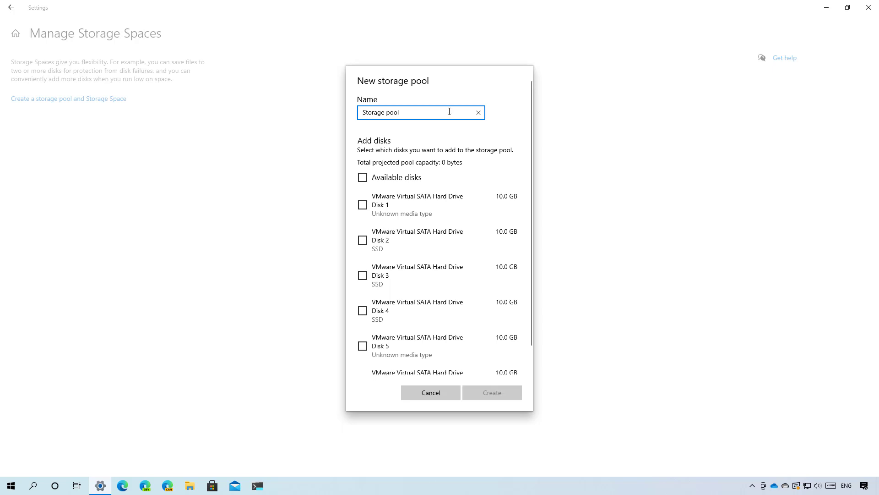
drag(447, 112, 337, 111)
text(MyPool)
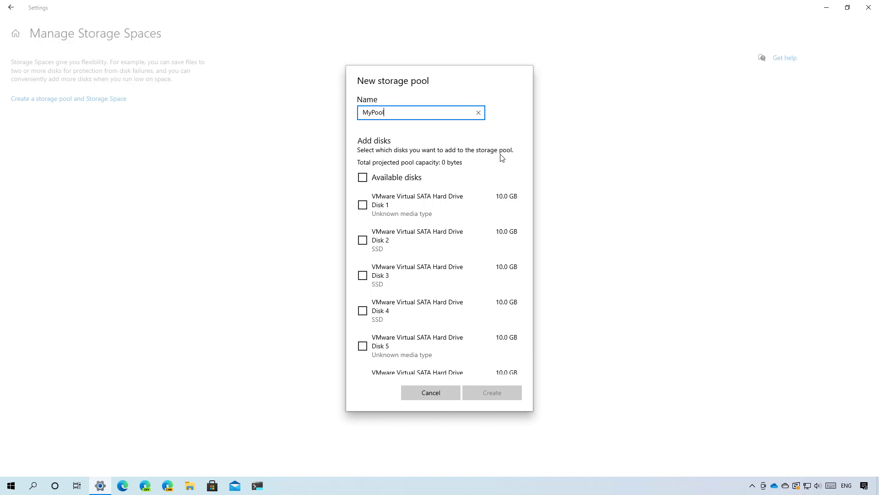
Select only Disks 1, 2 and 3 for the pool.
click(363, 178)
scroll(436, 203, down, 1)
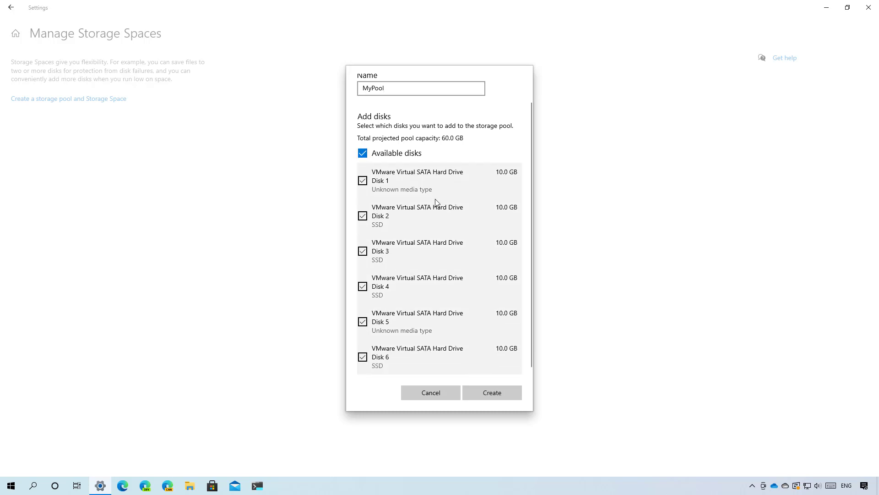
scroll(436, 201, up, 1)
click(369, 180)
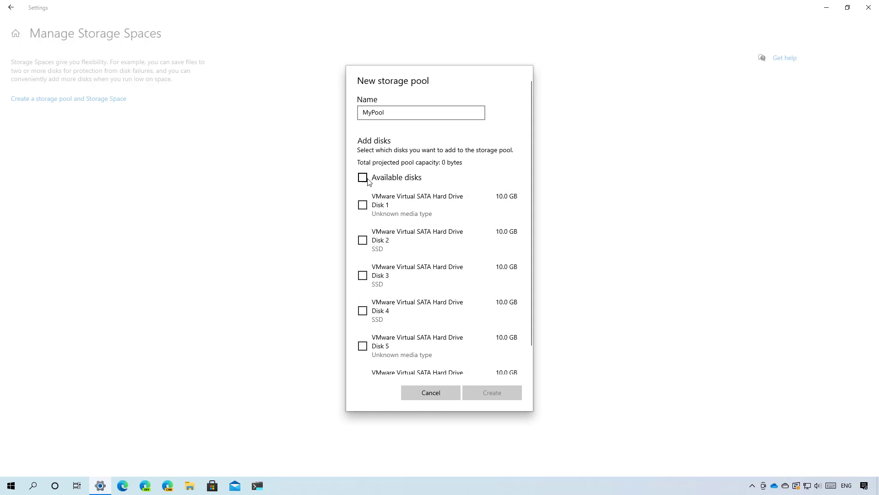
click(363, 206)
click(363, 240)
click(364, 276)
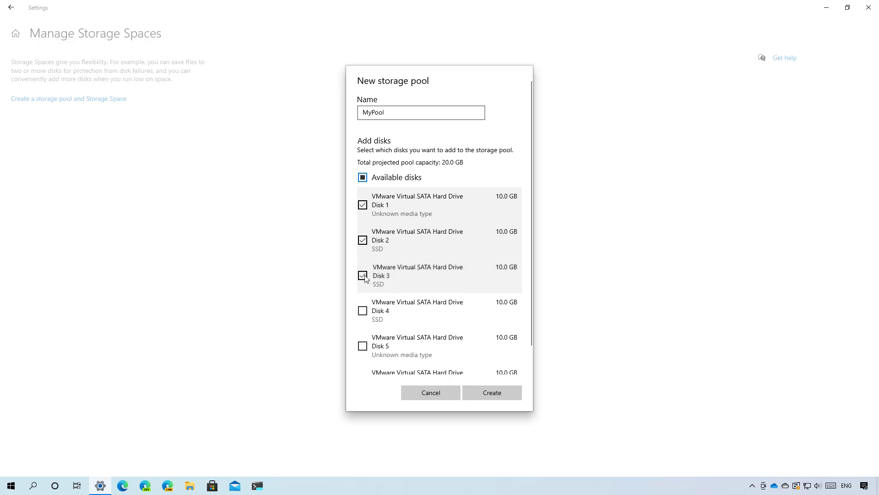
Create MyPool and name its first storage space MySpace.
click(512, 399)
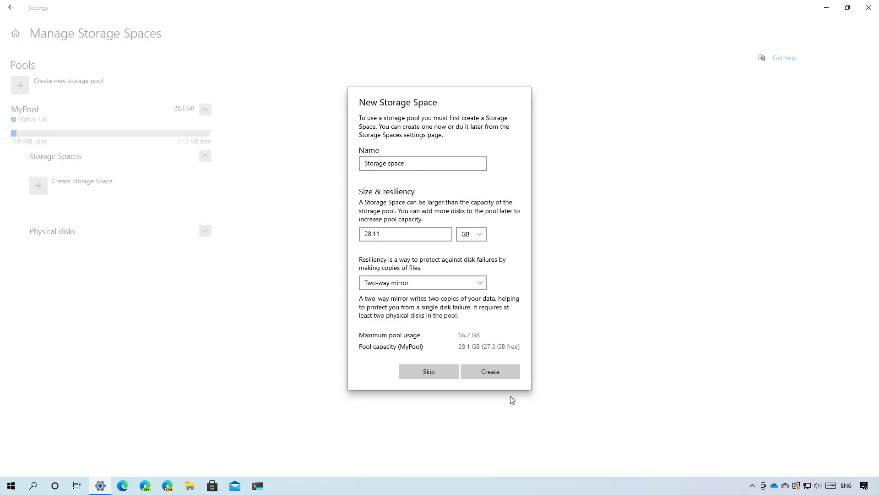
triple_click(436, 164)
text(MySp0a)
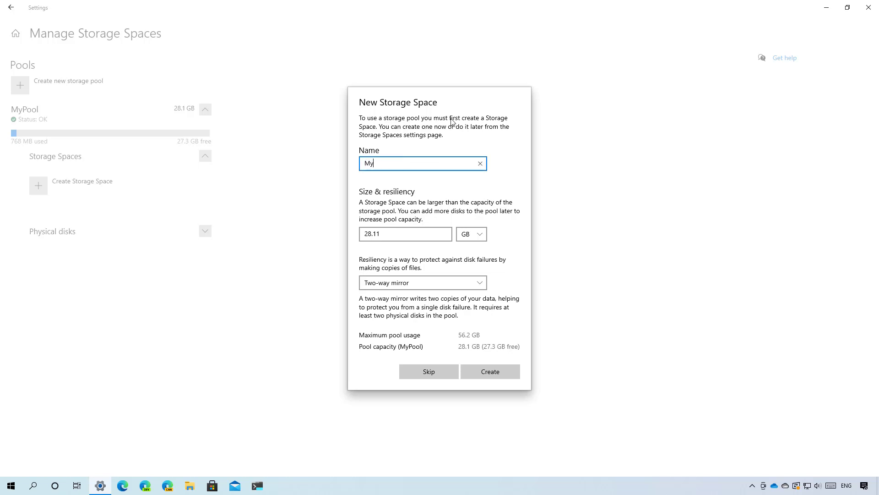
key(BackSpace)
key(BackSpace)
text(ace)
key(Tab)
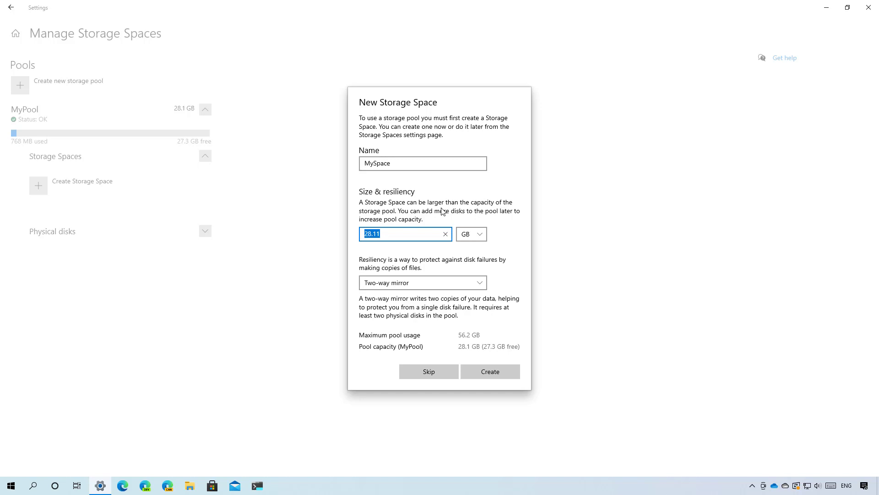
Leave the storage space size at 28.11 GB.
click(394, 233)
double_click(394, 233)
click(407, 254)
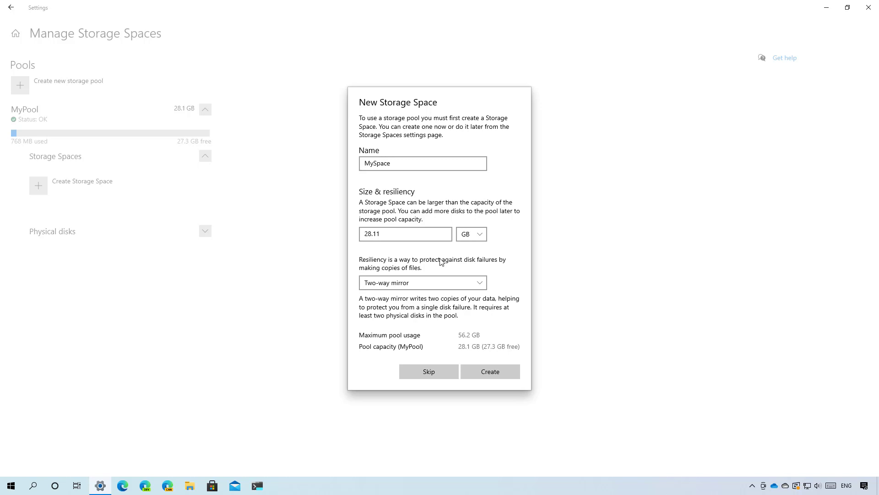
Set MySpace's resiliency to Parity and create the storage space.
click(442, 287)
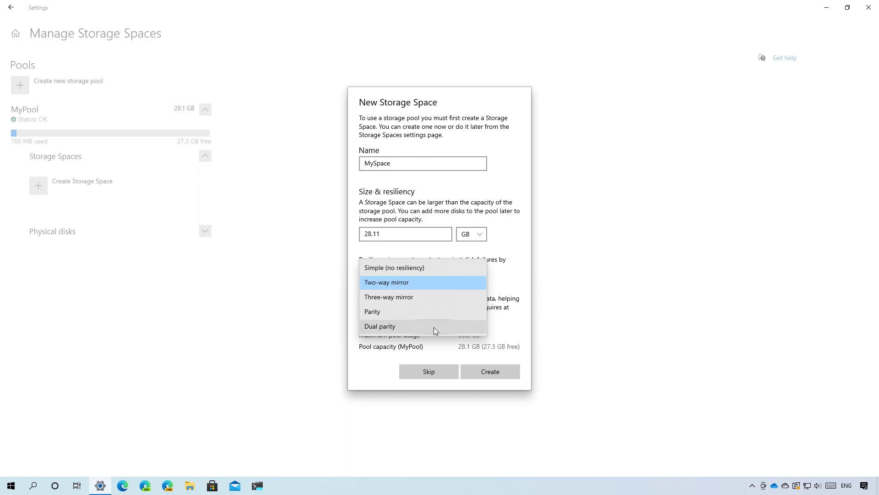
click(436, 312)
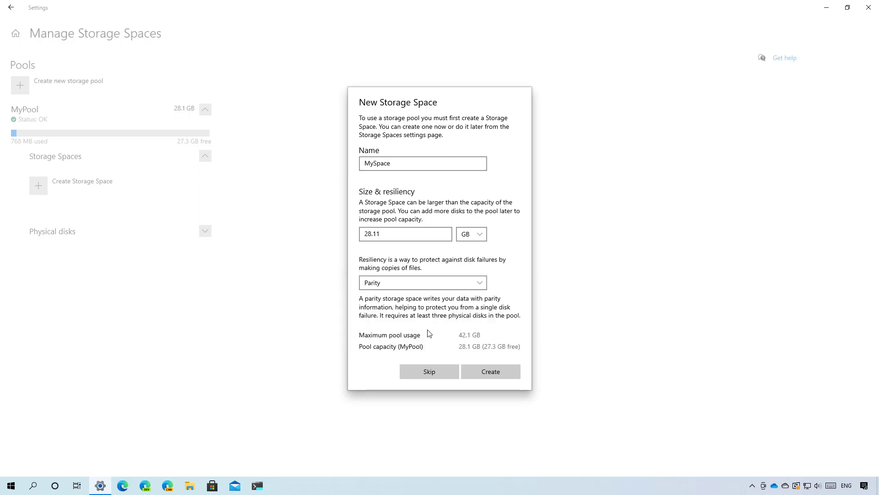
click(491, 373)
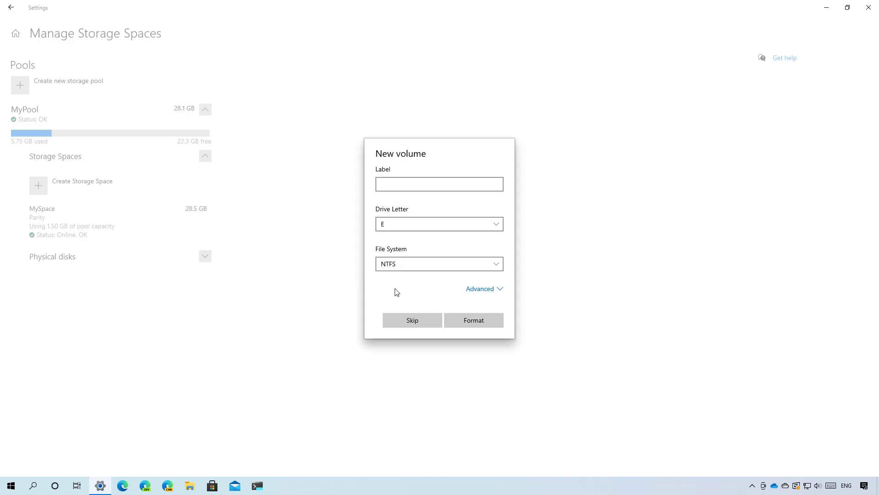
Label the new volume Data, keeping drive letter E and the NTFS file system.
click(403, 183)
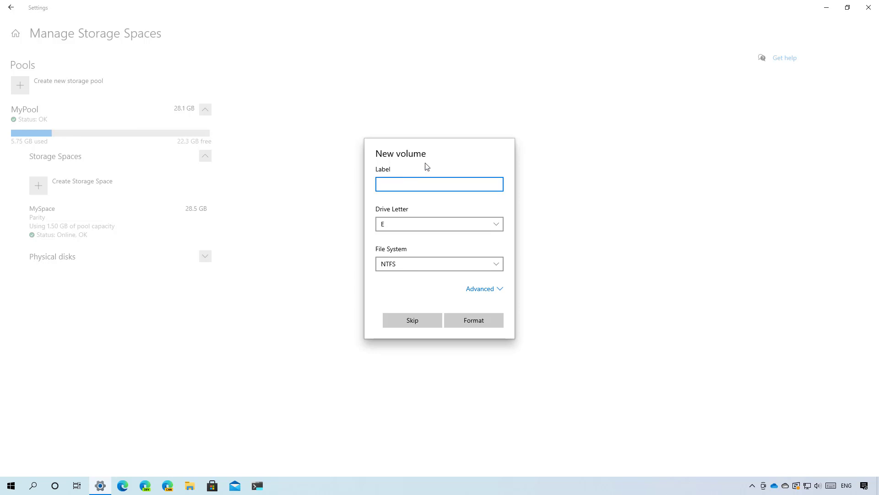
text(Data)
click(411, 224)
key(Escape)
click(424, 264)
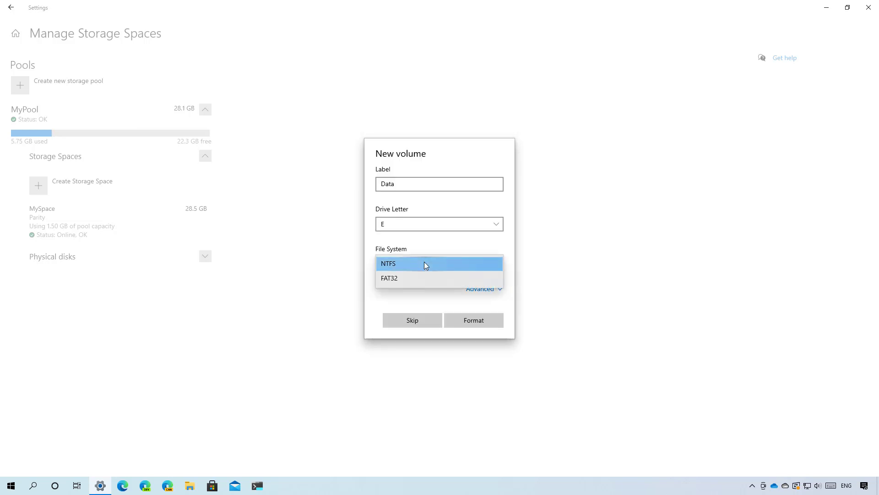
click(425, 264)
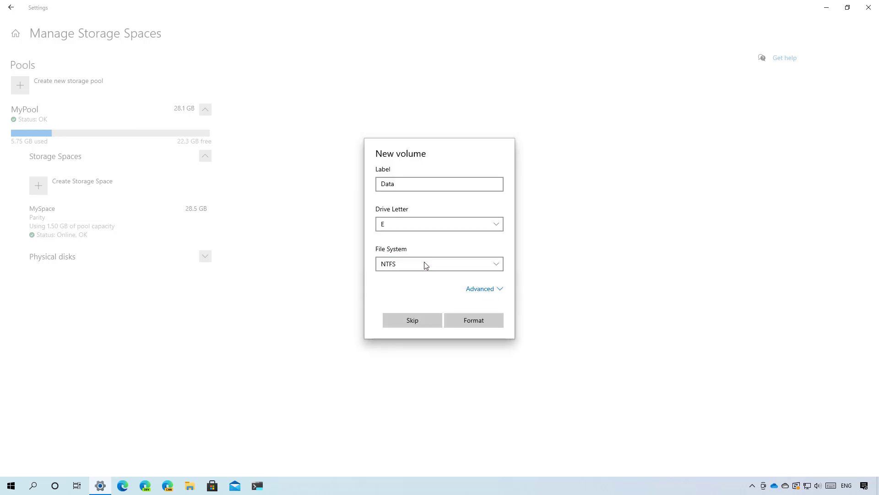
Leave the allocation unit size at Default (4 KB) in the advanced options.
click(491, 294)
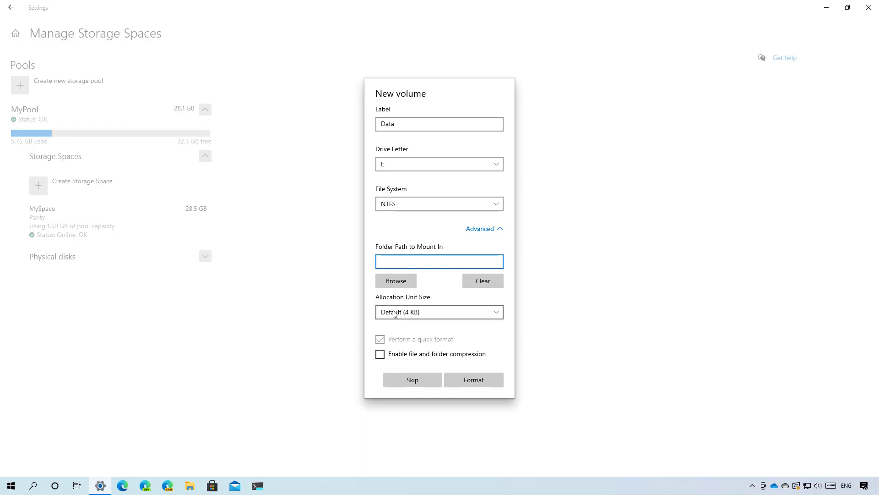
click(428, 312)
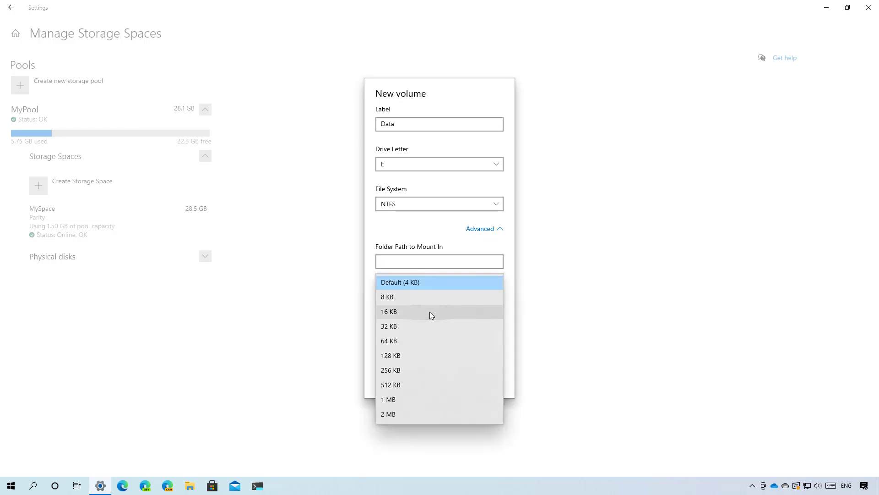
click(432, 283)
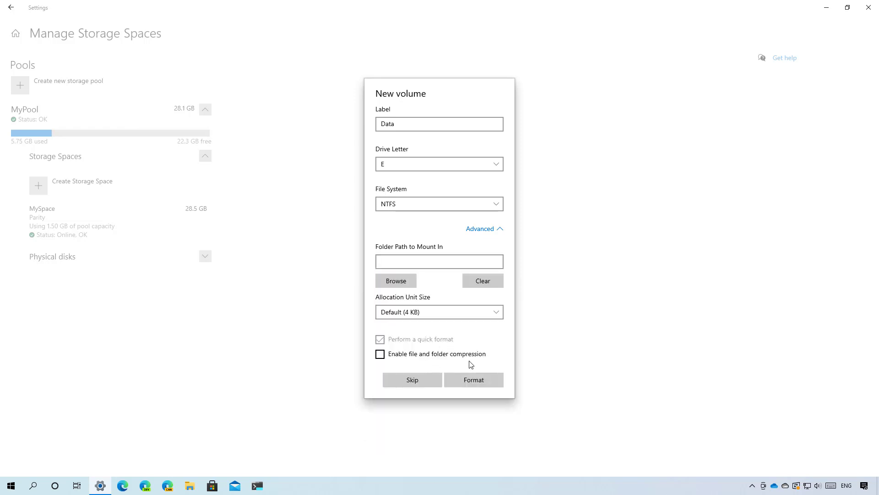
click(482, 229)
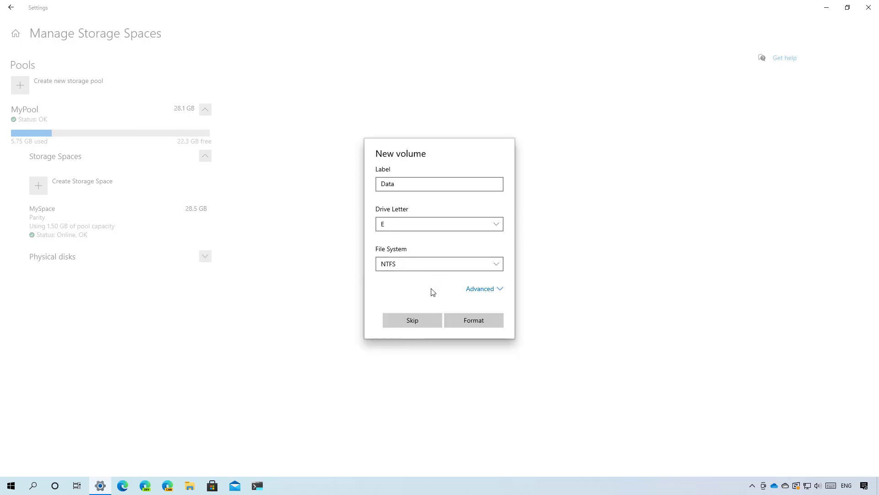
click(468, 322)
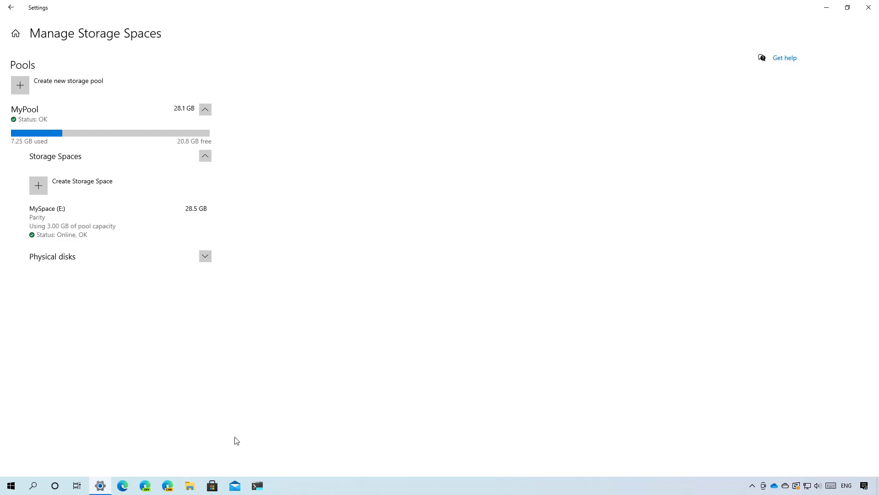
click(189, 484)
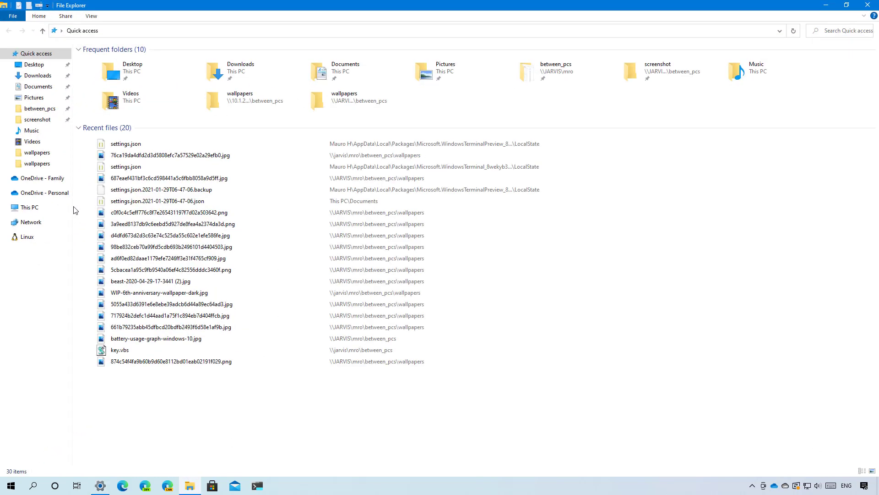
click(28, 211)
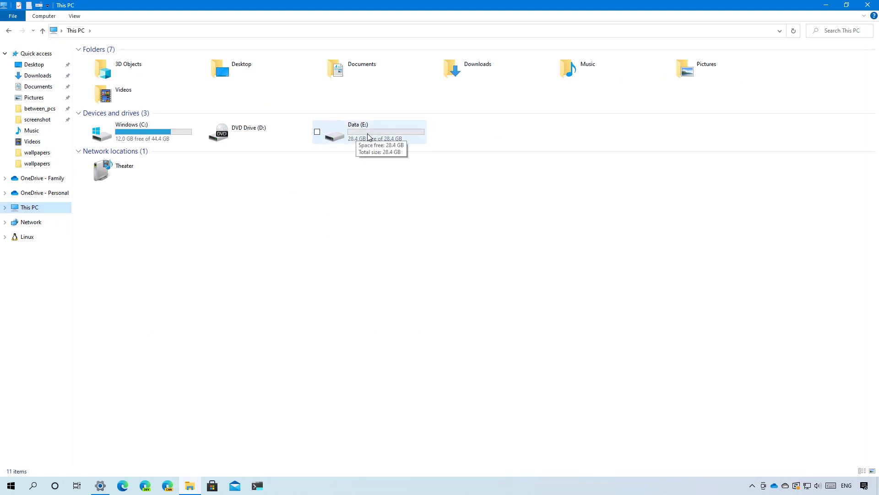
Open the Data (E:) drive, then review MyPool's properties without renaming it.
double_click(368, 134)
key(alt+Tab)
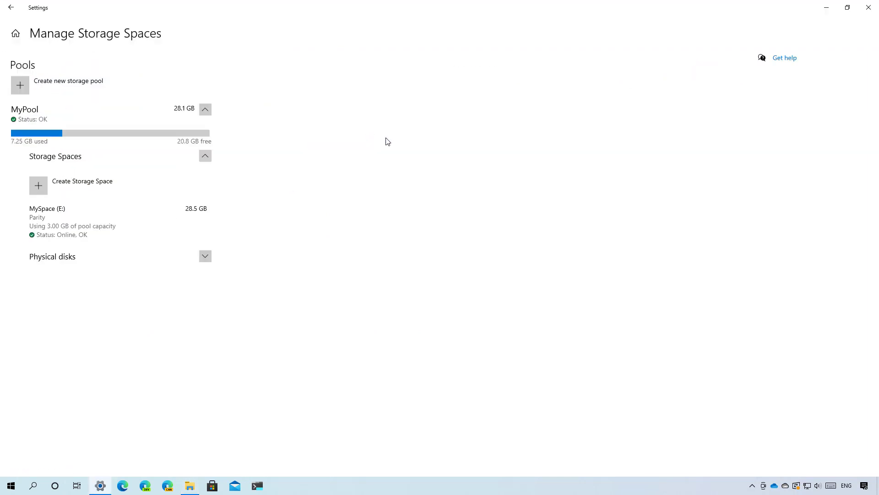
click(139, 120)
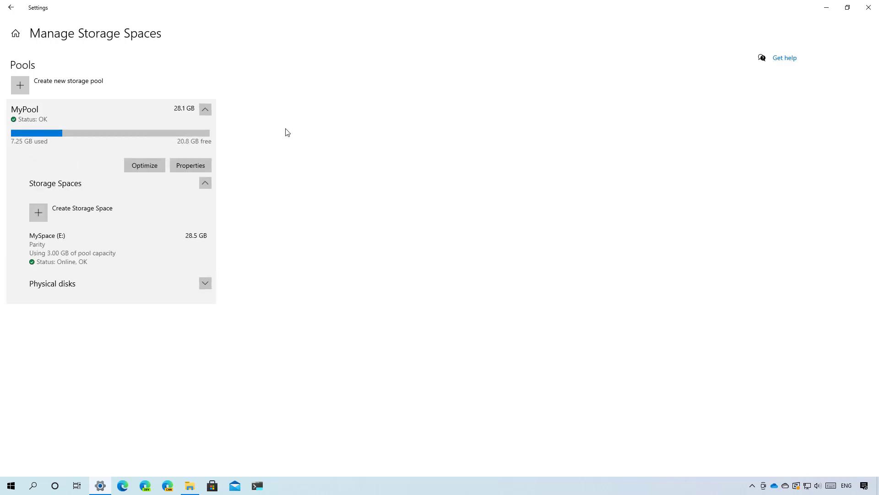
click(191, 167)
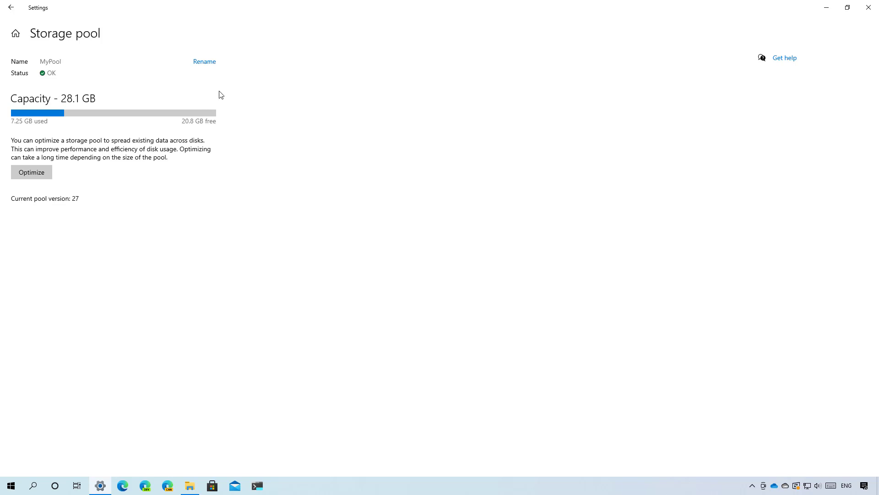
click(207, 63)
click(418, 229)
click(482, 267)
click(11, 8)
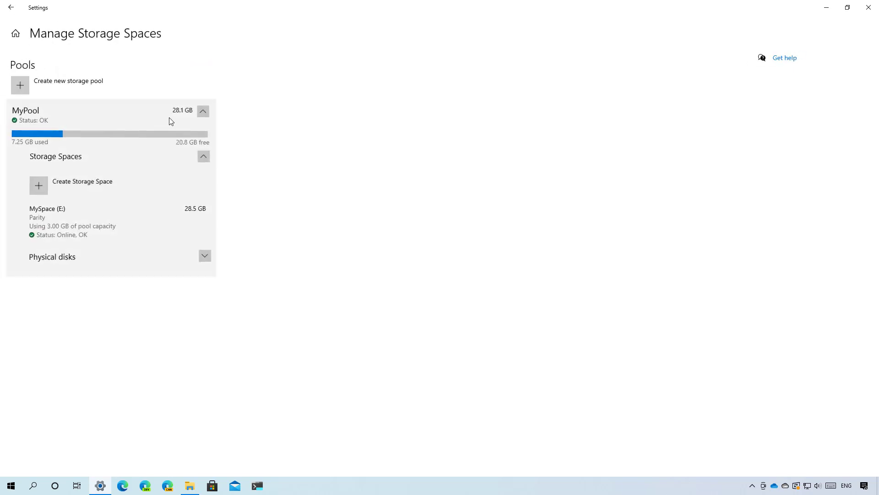
Recheck MyPool's properties, then expand the MySpace (E:) entry.
click(169, 120)
click(197, 167)
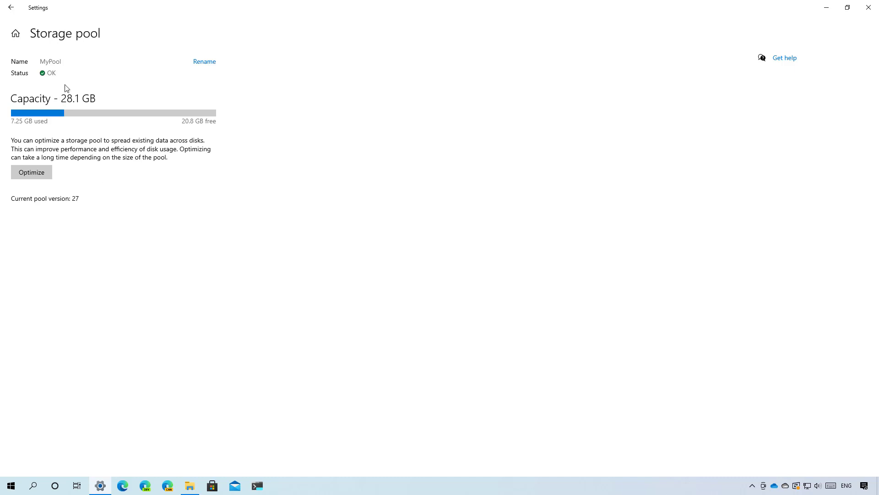
click(14, 13)
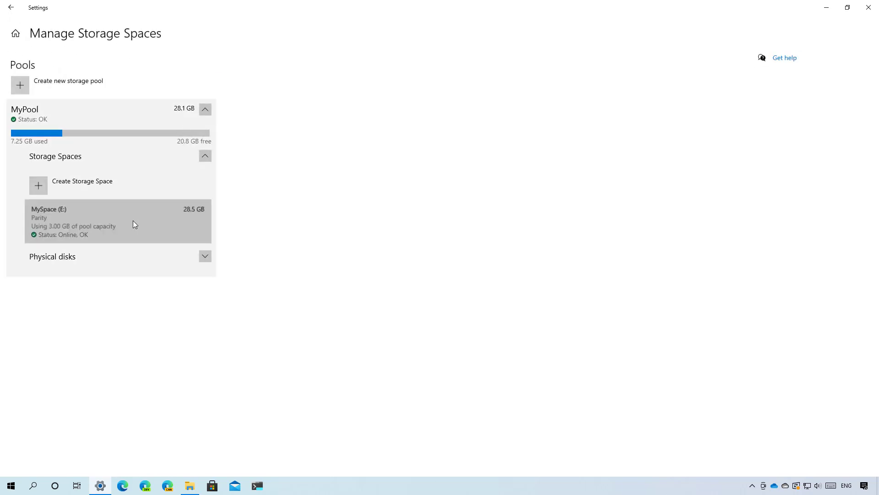
click(132, 221)
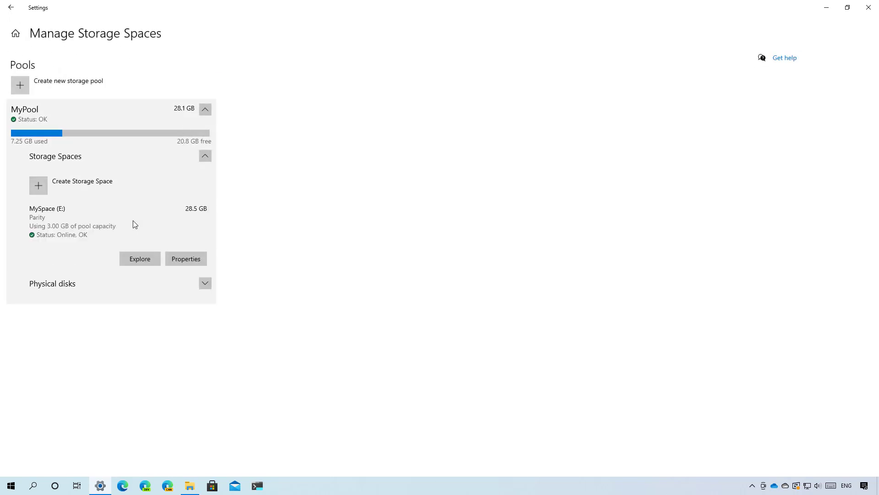
Open MySpace's details, leaving its name and size unchanged.
click(186, 259)
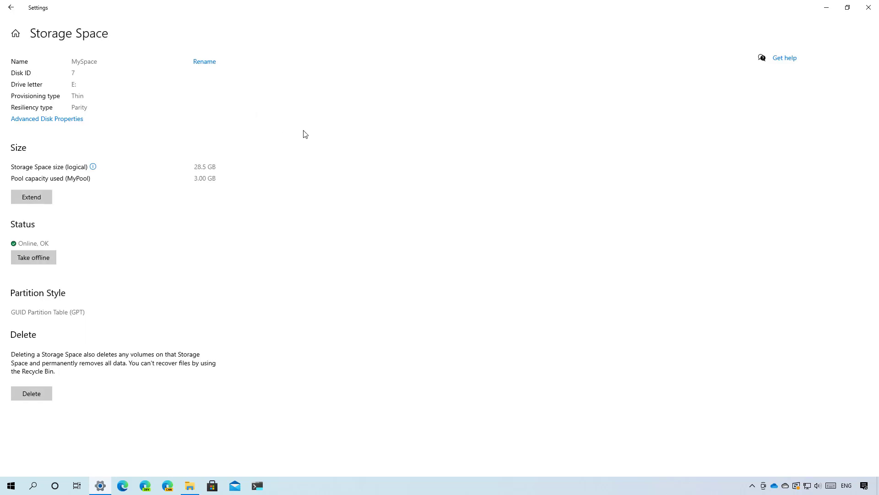
click(204, 62)
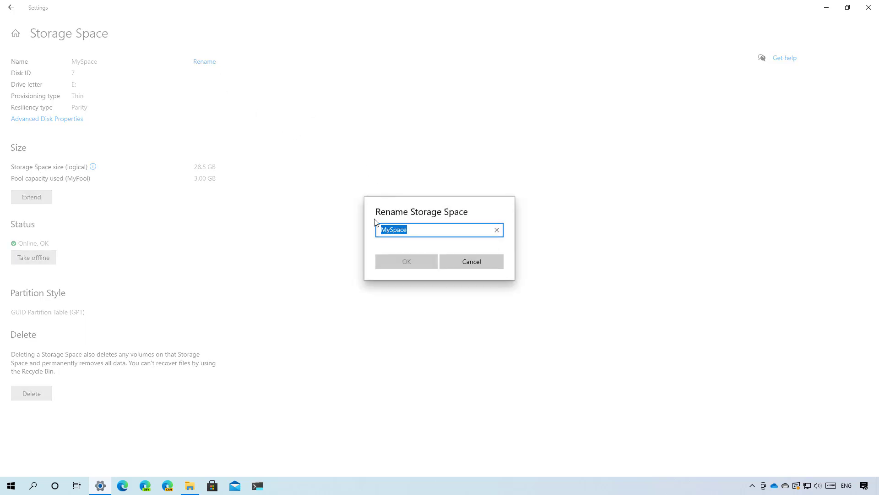
click(471, 262)
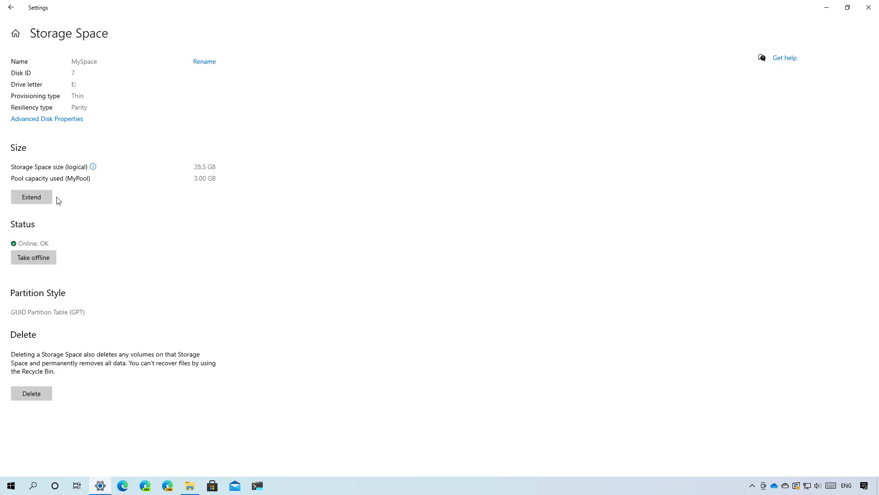
click(32, 198)
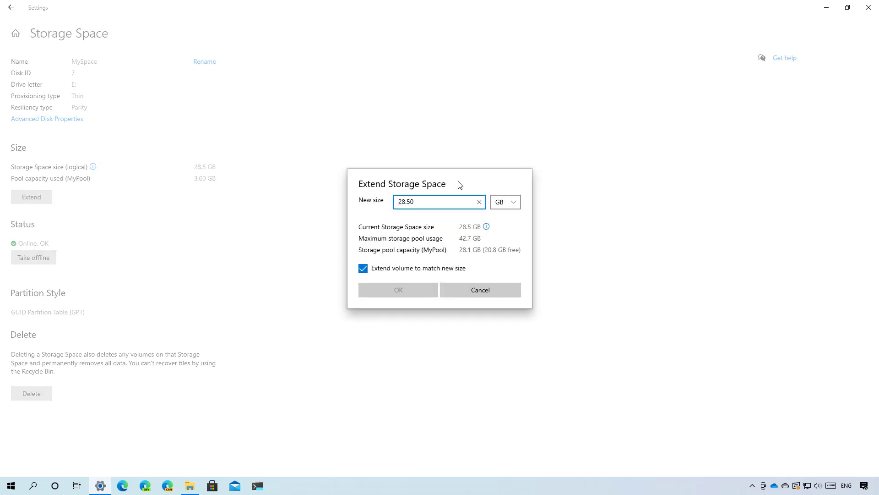
click(490, 293)
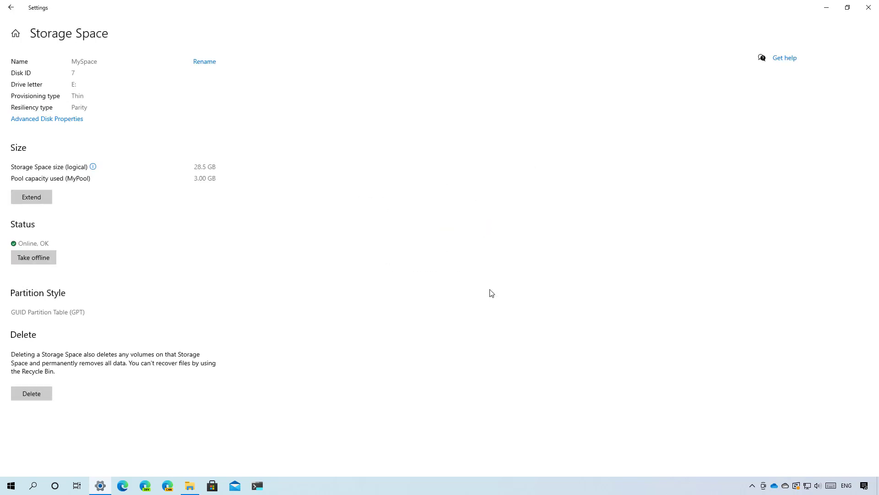
Take MySpace offline, confirm E: is gone in File Explorer, then bring it online.
click(37, 259)
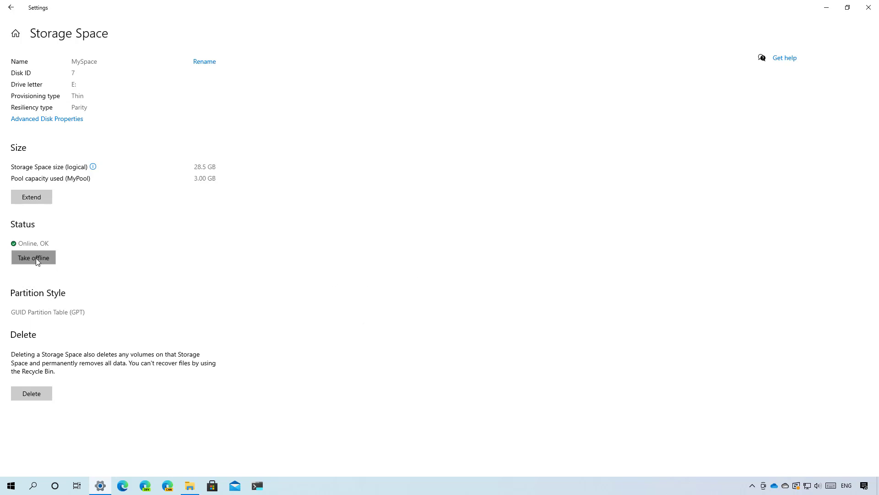
click(192, 486)
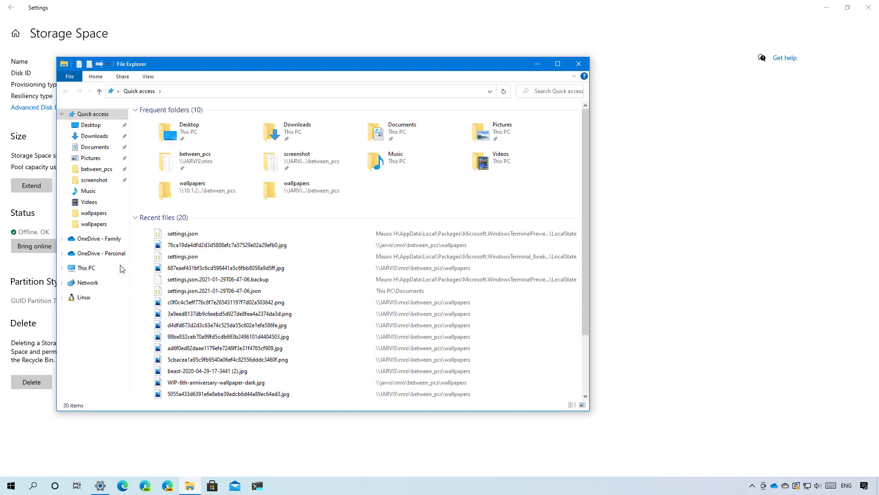
click(87, 268)
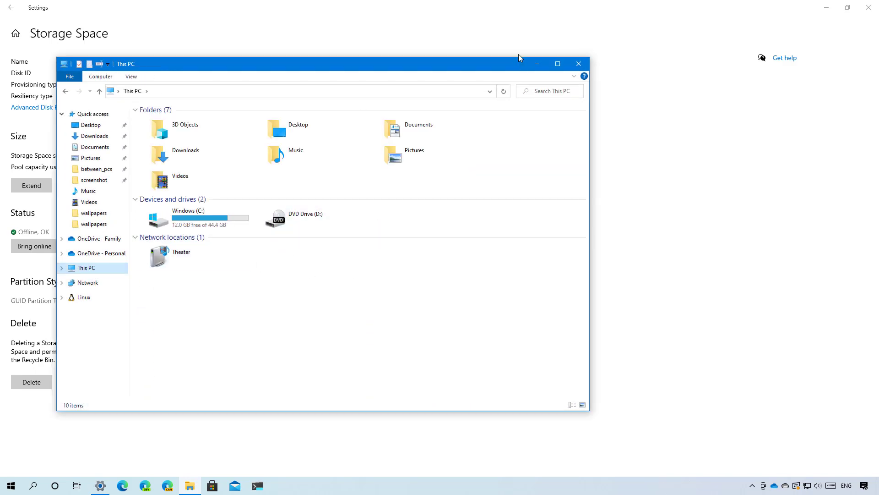
click(536, 63)
click(51, 246)
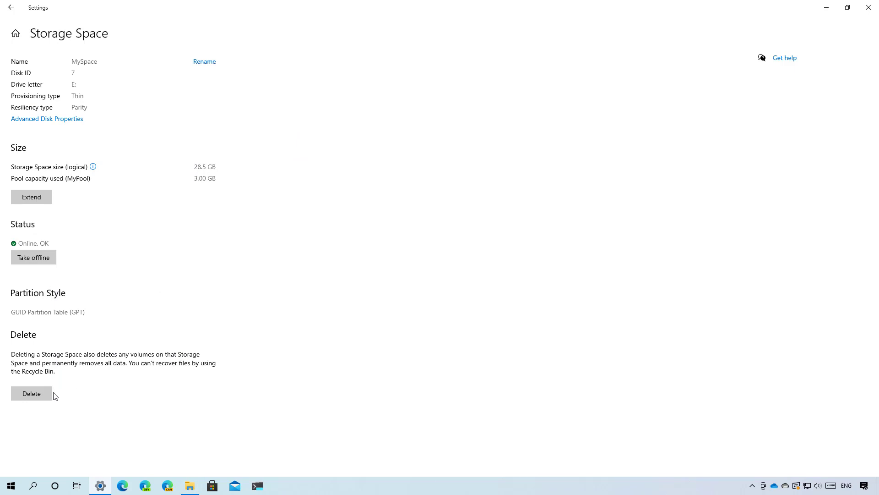
click(11, 7)
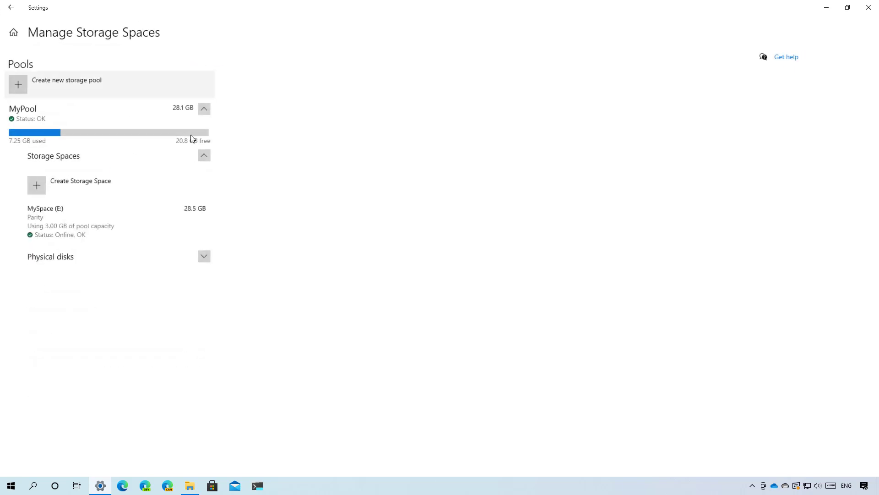
click(205, 257)
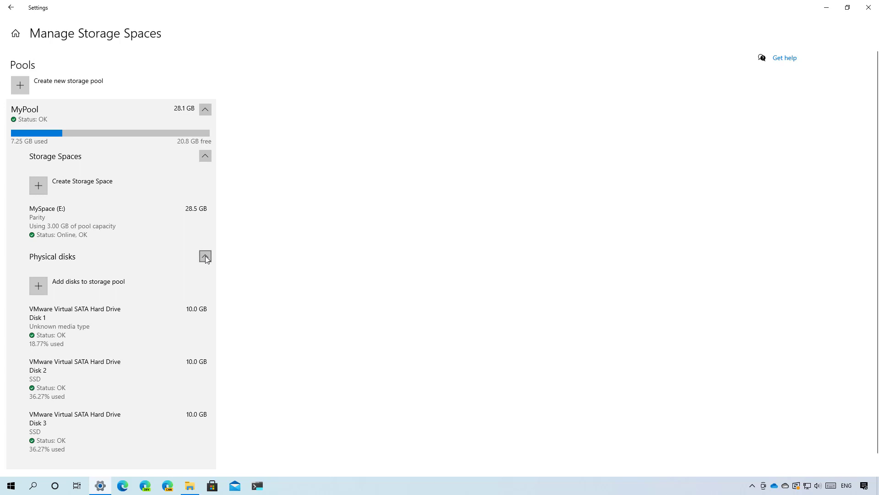
click(205, 255)
click(205, 257)
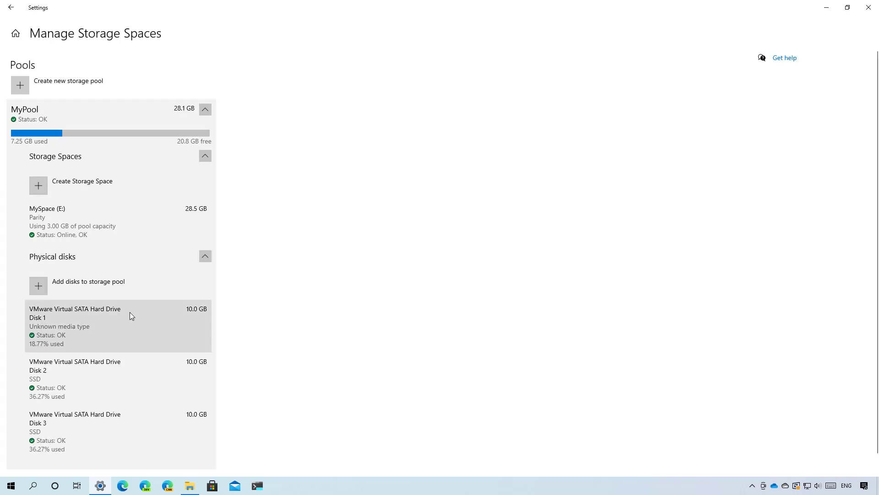
click(130, 312)
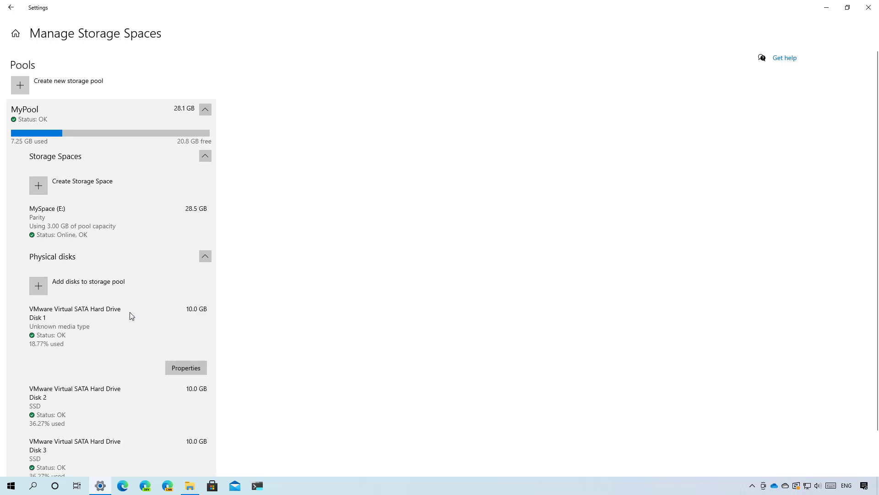
click(182, 369)
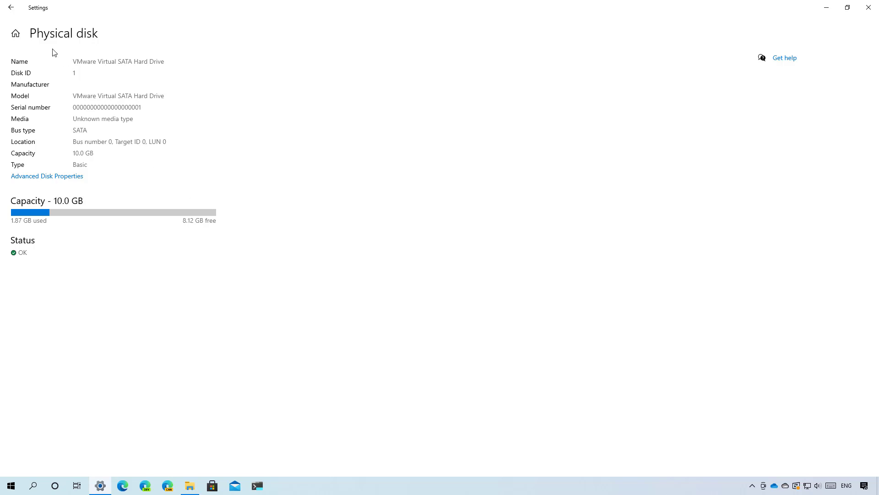
click(11, 7)
Add Disk 6 to MyPool, growing it to 37.4 GB.
click(205, 256)
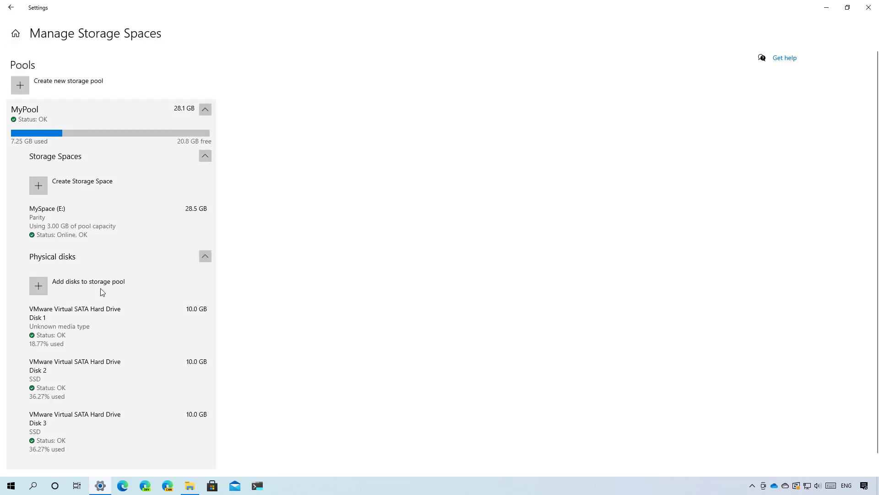
click(83, 285)
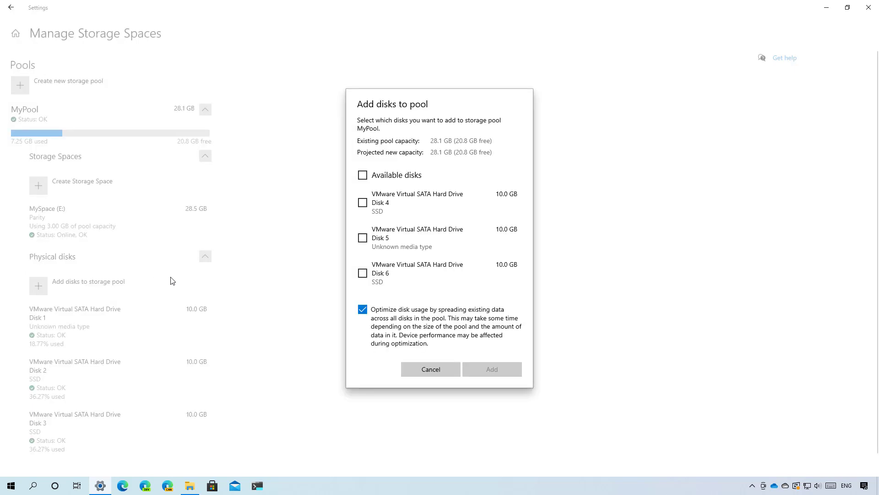
click(363, 273)
click(487, 370)
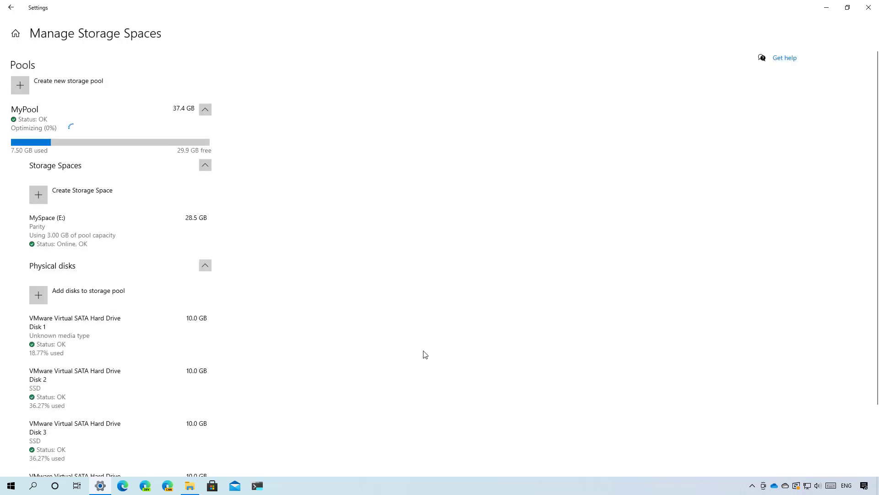
Cancel a new storage space in MyPool and minimize Settings.
click(88, 195)
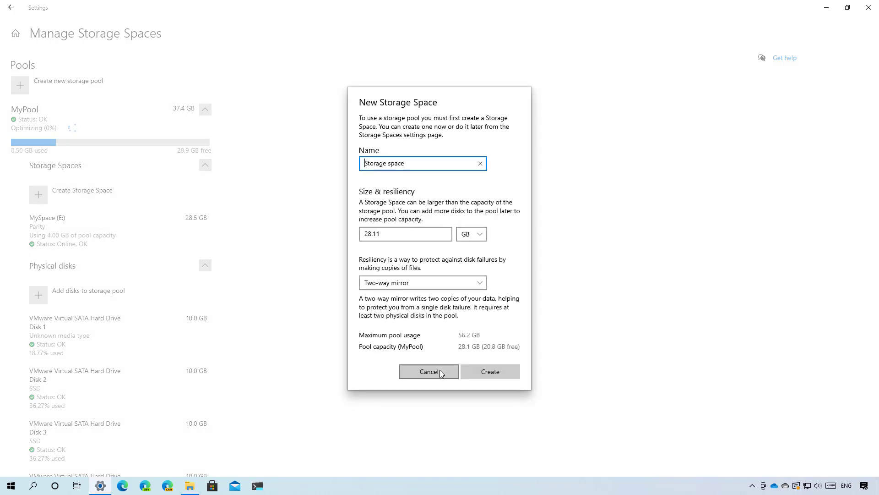
click(438, 370)
click(826, 8)
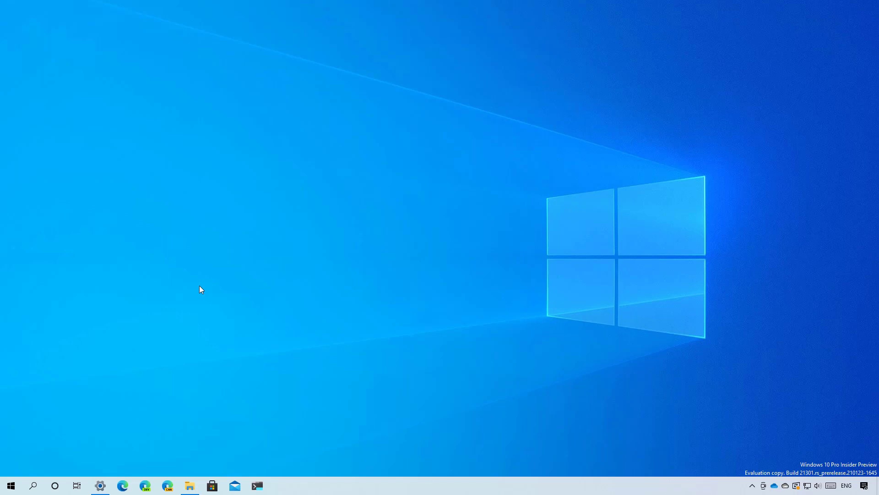
Open Control Panel from Start search and go to System and Security > Storage Spaces.
key(super)
text(c)
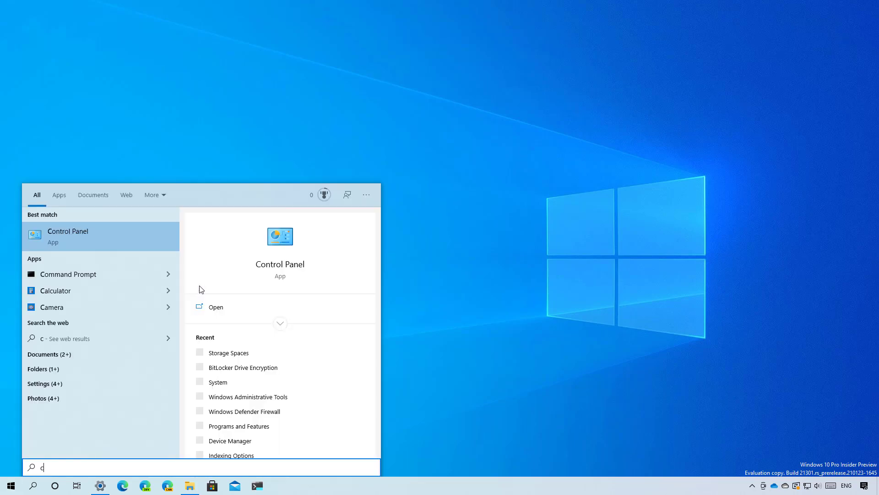
key(Return)
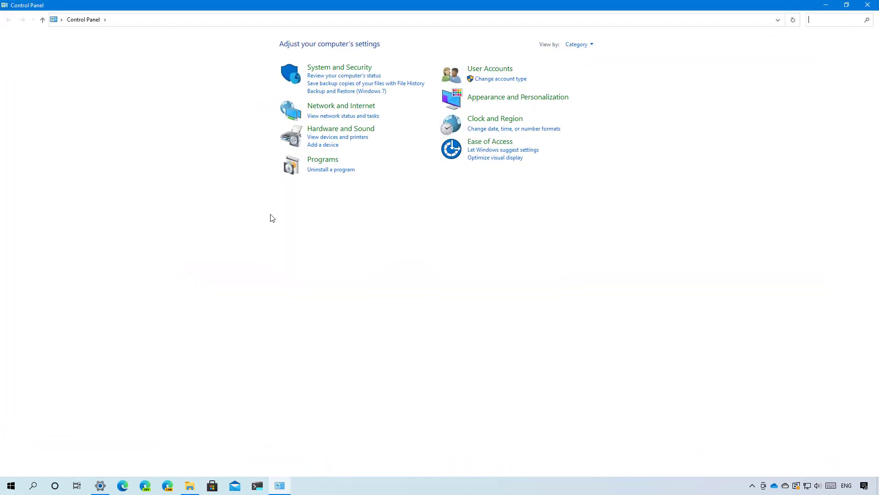
click(320, 72)
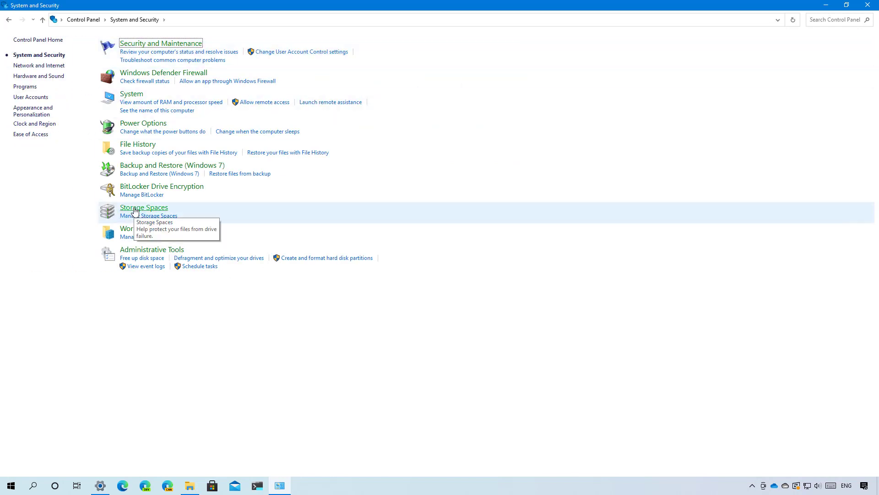
click(135, 211)
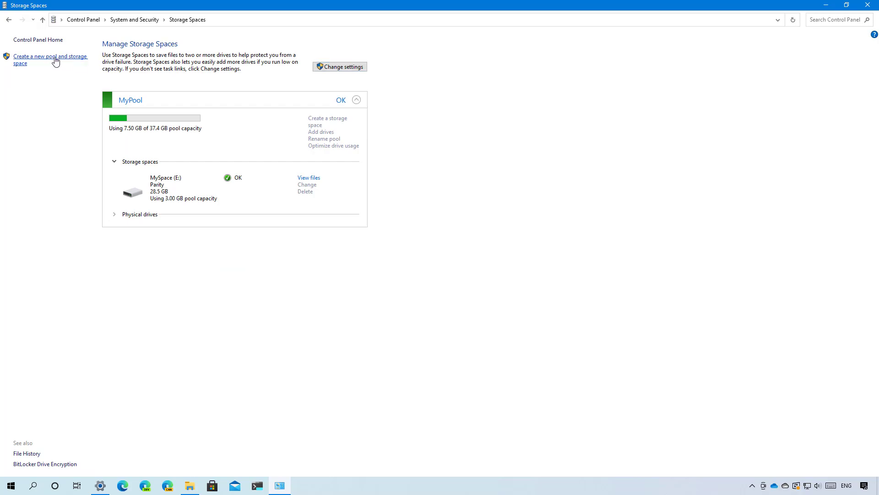
Create a new 18.7 GB pool from Disks 4 and 5, approving the administrator prompt.
click(54, 60)
click(369, 297)
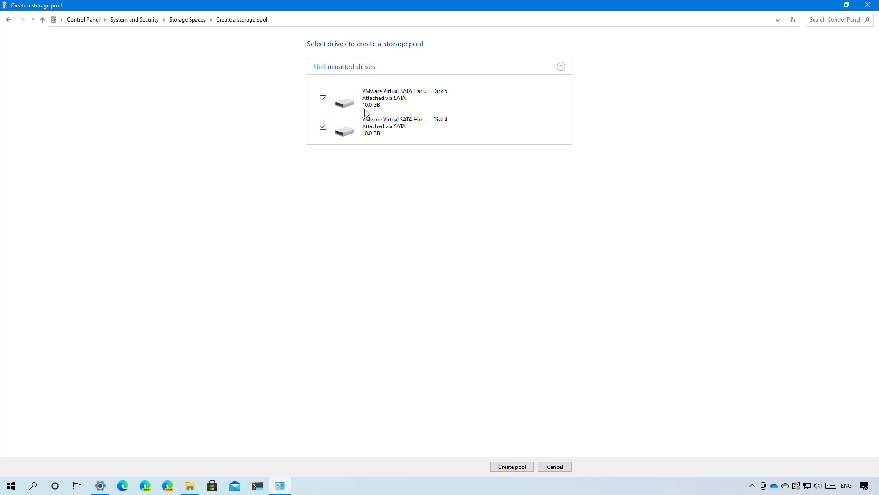
click(511, 466)
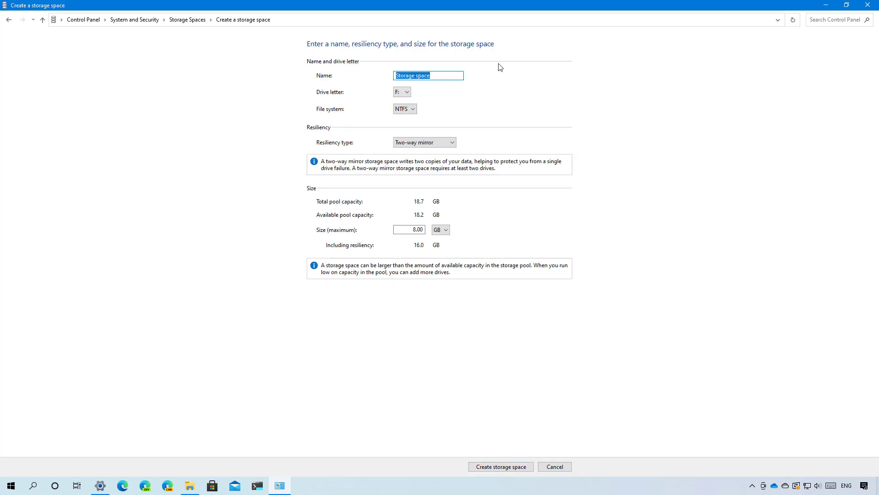
Name the space MySpace2 with drive letter F:, NTFS file system and two-way mirror resiliency.
text(MySpace2)
click(408, 93)
click(410, 93)
click(412, 110)
click(405, 116)
click(450, 143)
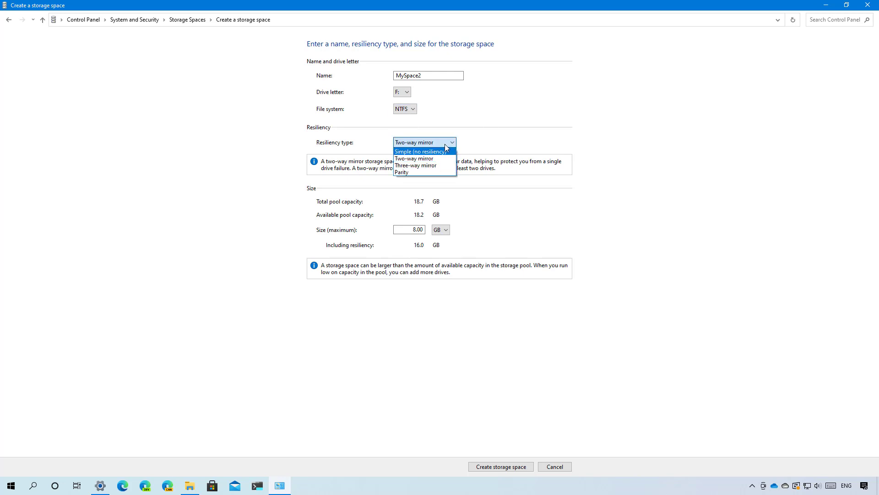
click(482, 133)
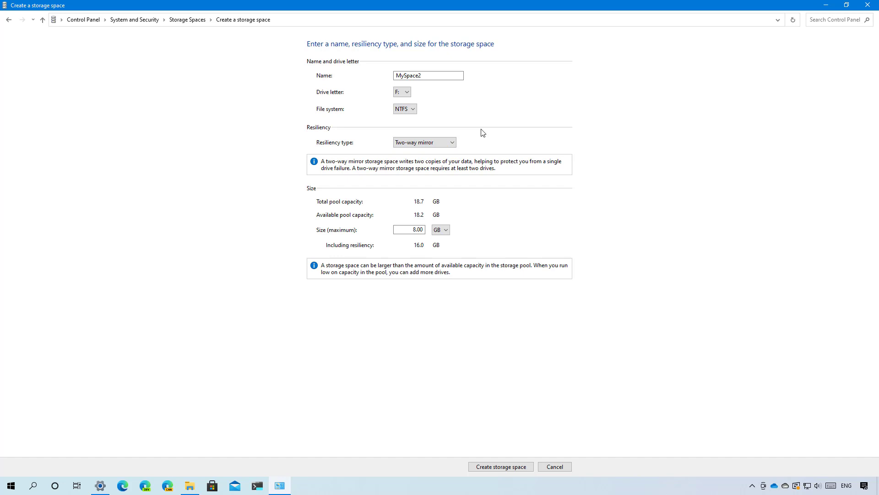
Keep the size at 8.00 GB and create the MySpace2 storage space.
key(Tab)
click(411, 230)
drag(412, 230, 498, 230)
click(502, 467)
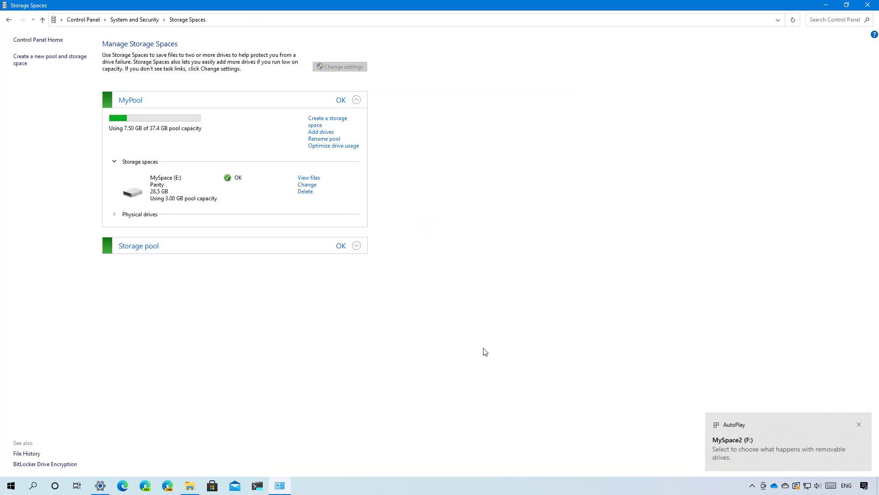
Expand the new Storage pool and its Physical drives to show MySpace2 (F:) and two 9.76 GB drives.
click(356, 246)
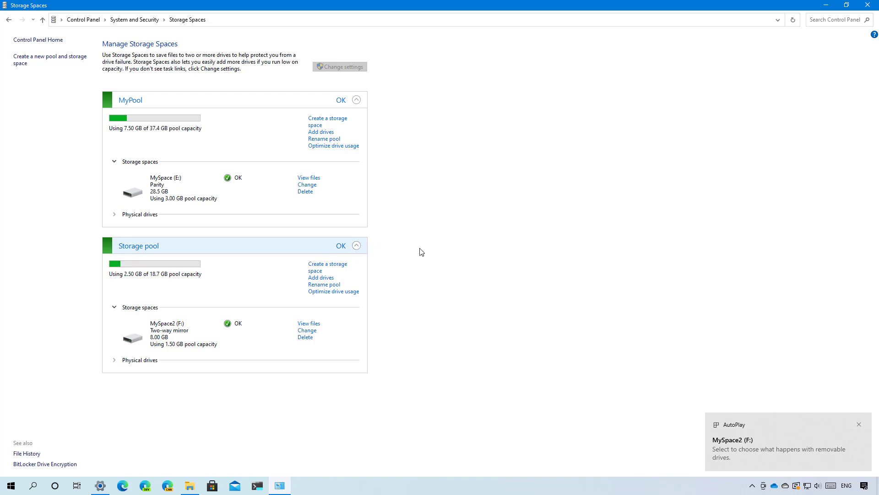
click(137, 360)
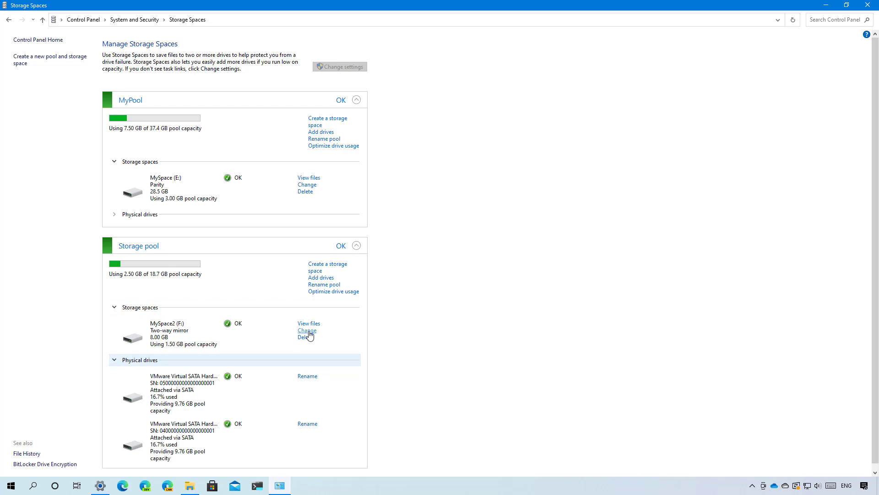
click(308, 330)
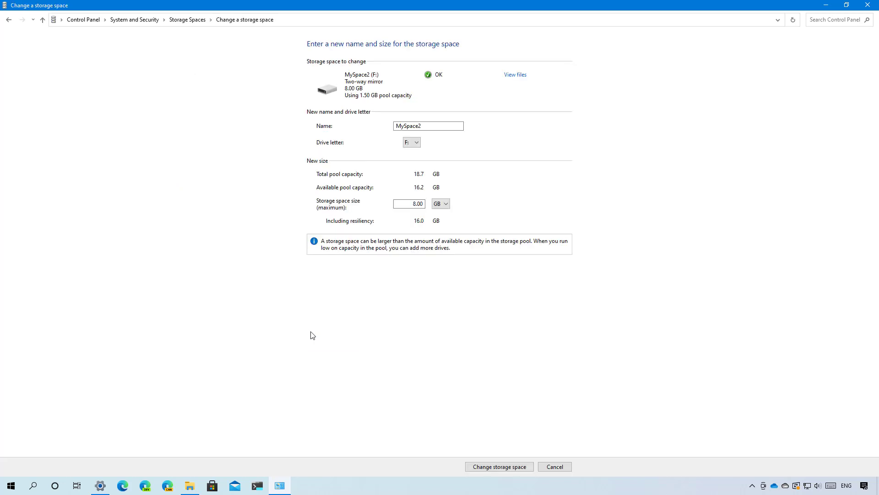
click(554, 467)
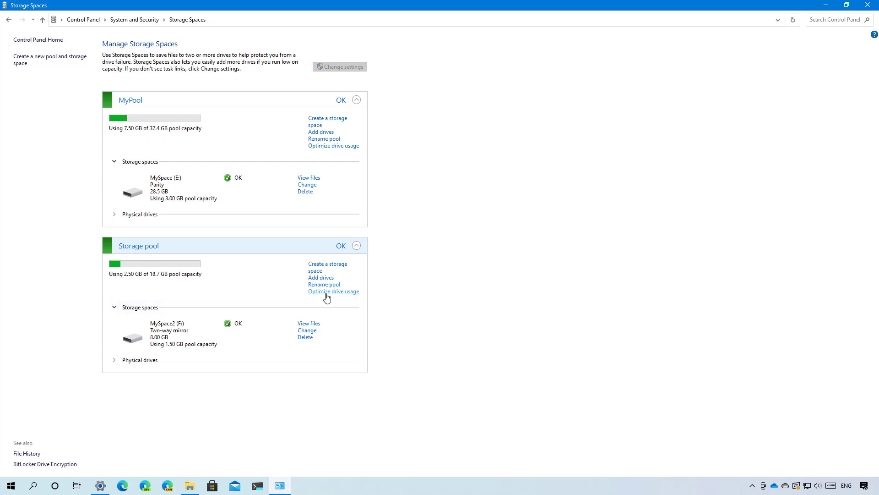
Minimize the Storage Spaces window so only the empty desktop shows.
click(826, 5)
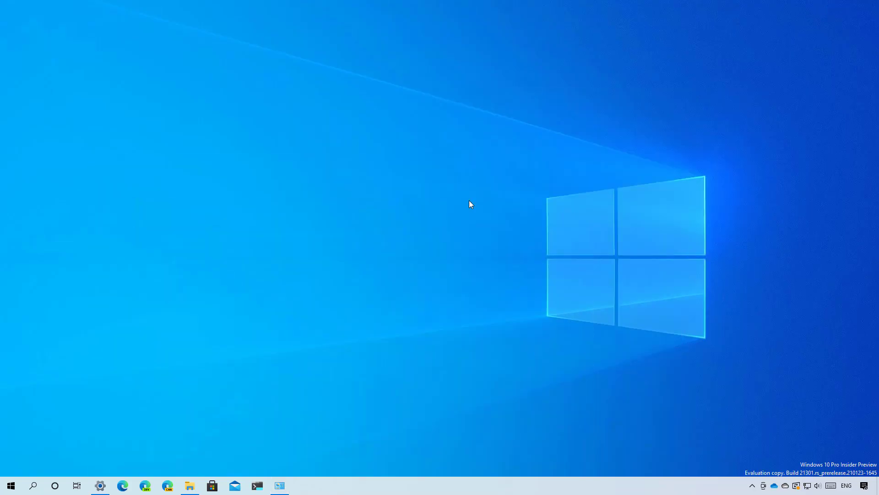